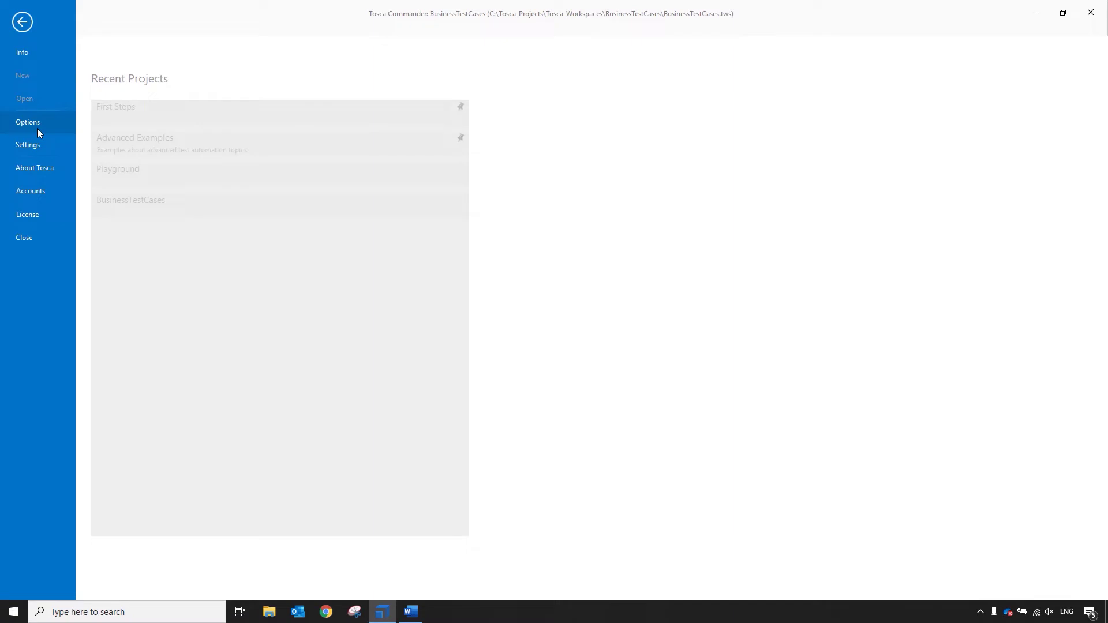
# Change RequirementsManagementUIAddIn's WordHeadingPrefix from 'Überschrift' to 'Heading' and save the options.
pyautogui.click(37, 128)
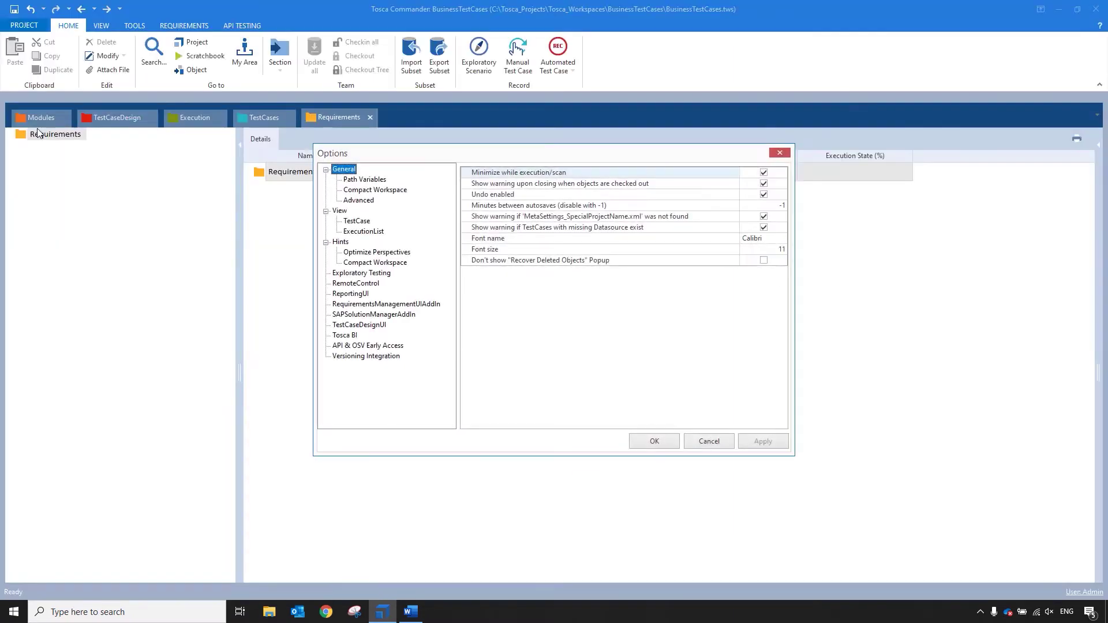
pyautogui.click(355, 305)
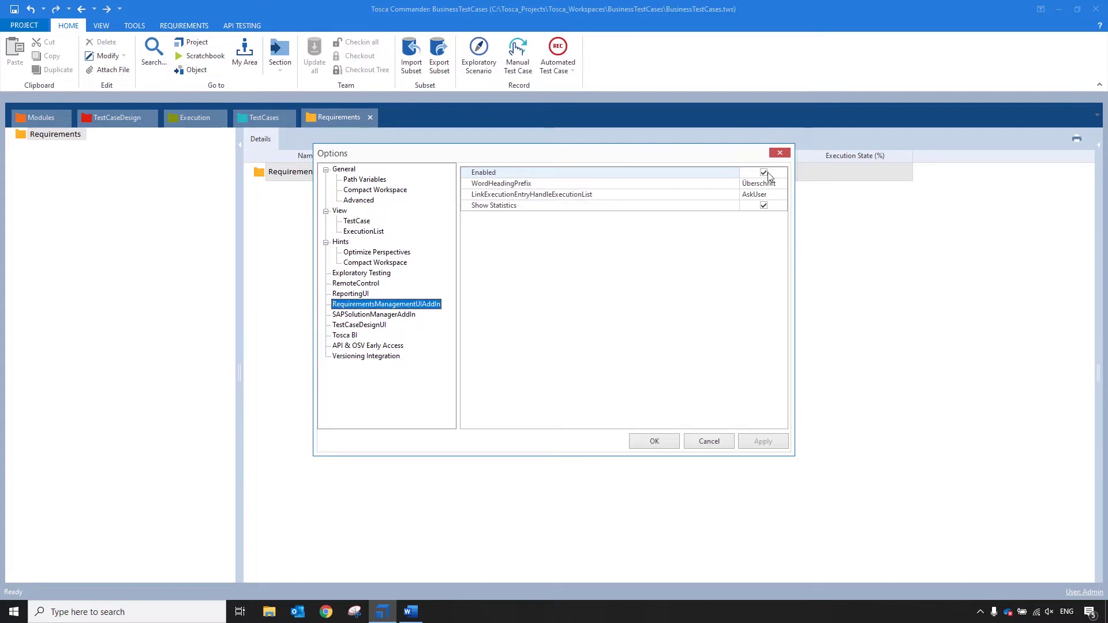
pyautogui.click(779, 183)
pyautogui.moveTo(781, 186); pyautogui.dragTo(702, 178)
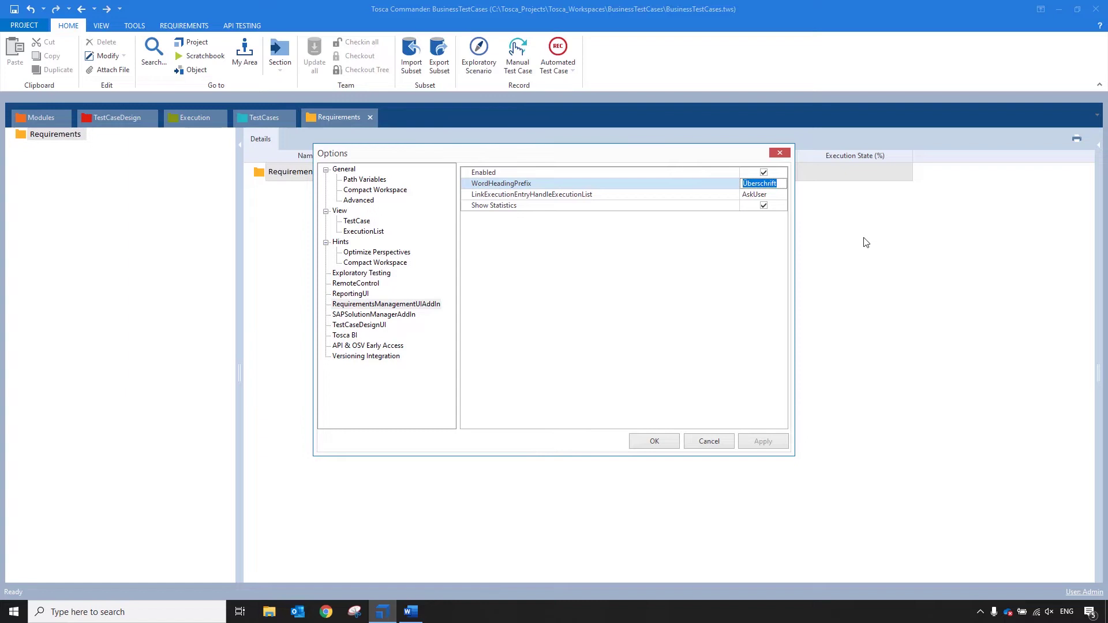
pyautogui.write('Heading')
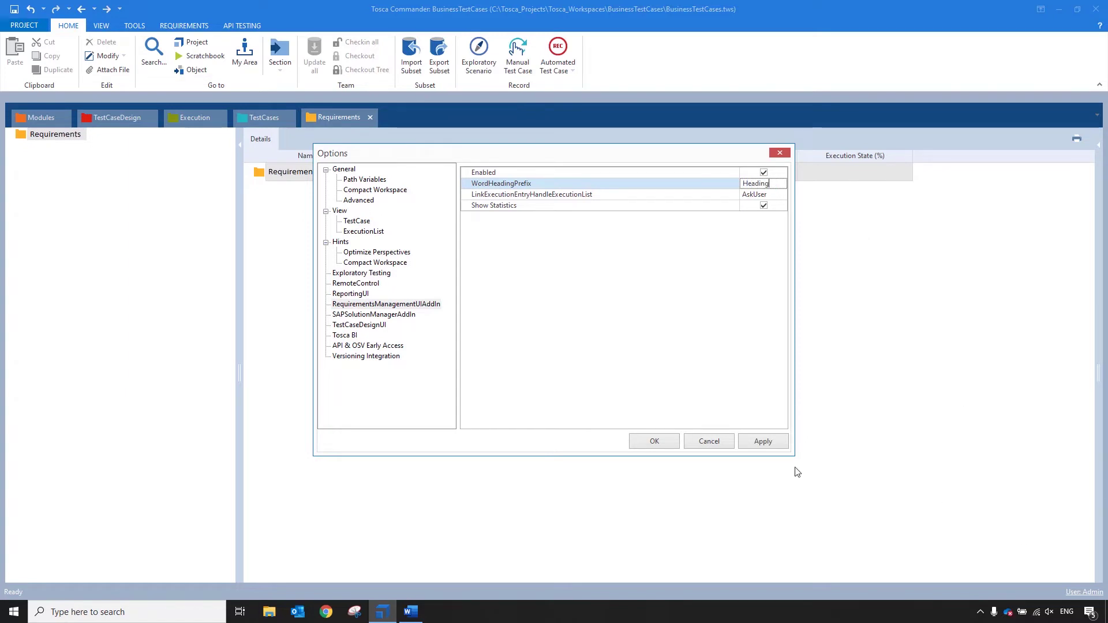
pyautogui.click(762, 442)
pyautogui.click(655, 441)
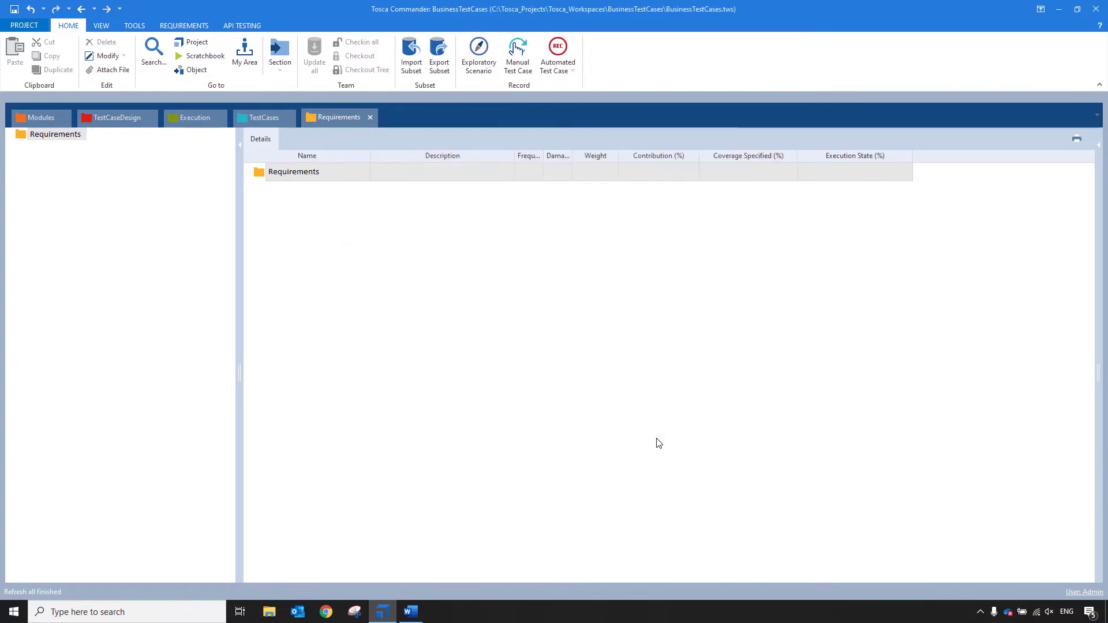
# Import requirements into the Requirements folder from the '2020 - Release Candidates 3.00' .docx captions.
pyautogui.rightClick(315, 180)
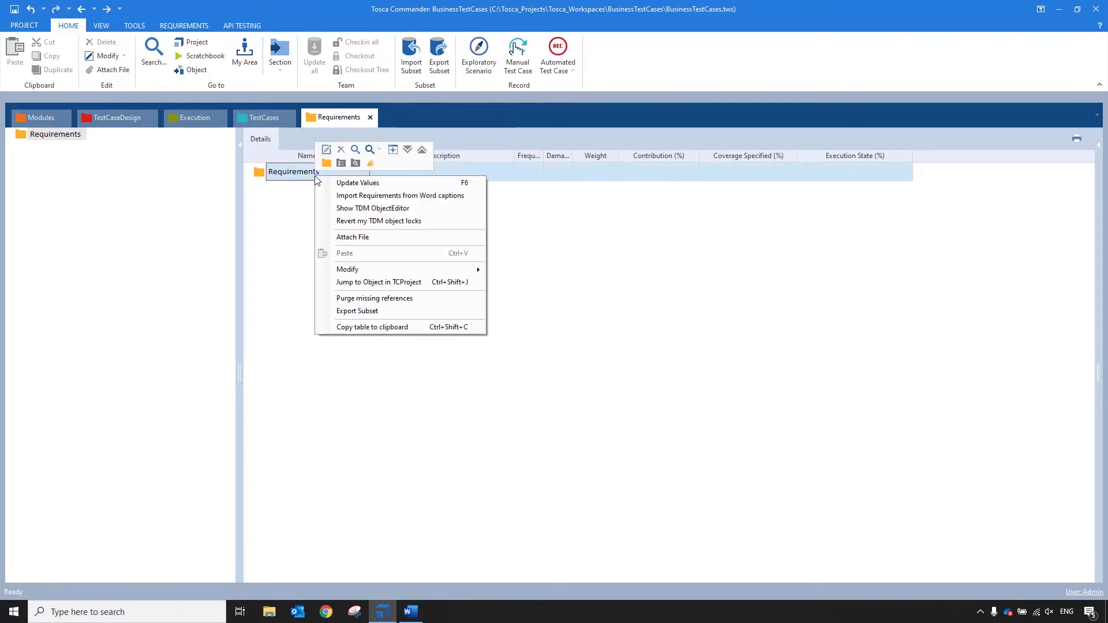
pyautogui.click(354, 196)
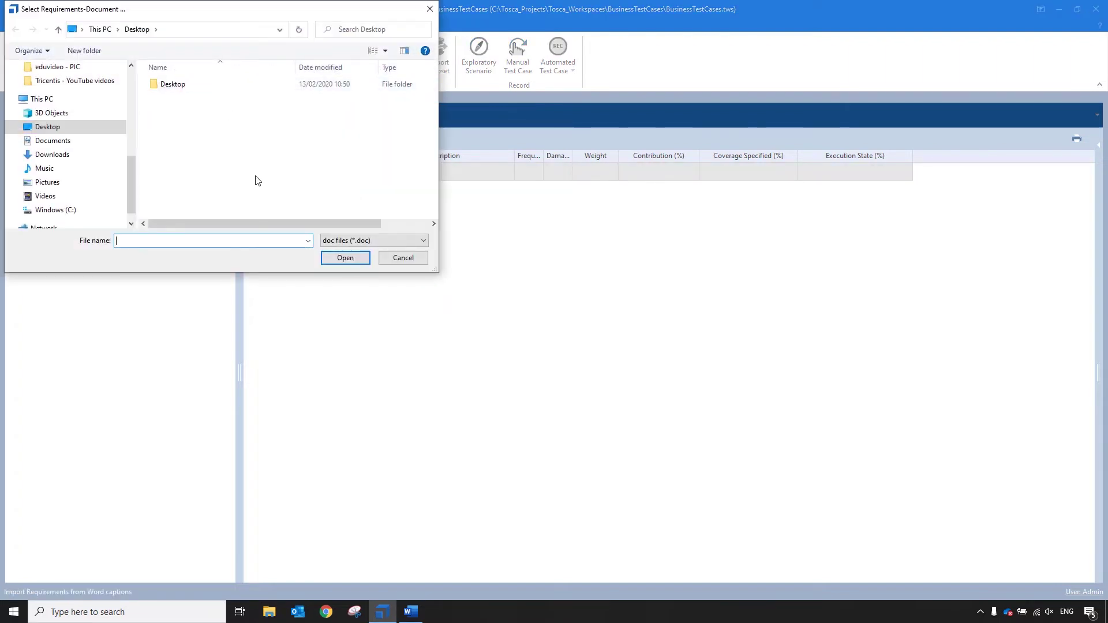
pyautogui.click(329, 240)
pyautogui.click(342, 260)
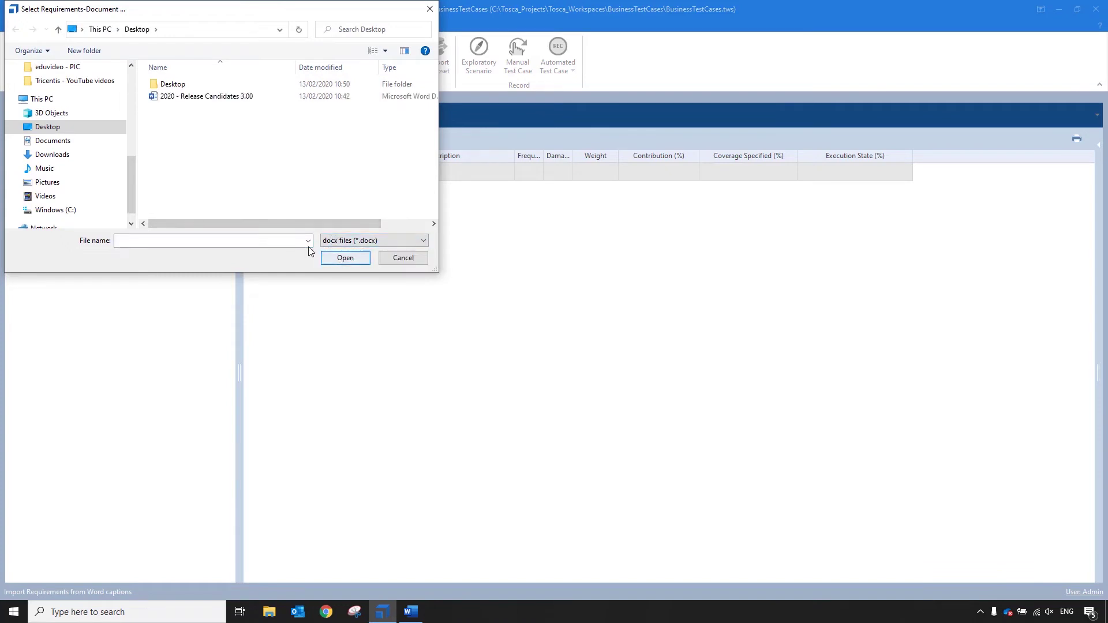
pyautogui.doubleClick(235, 103)
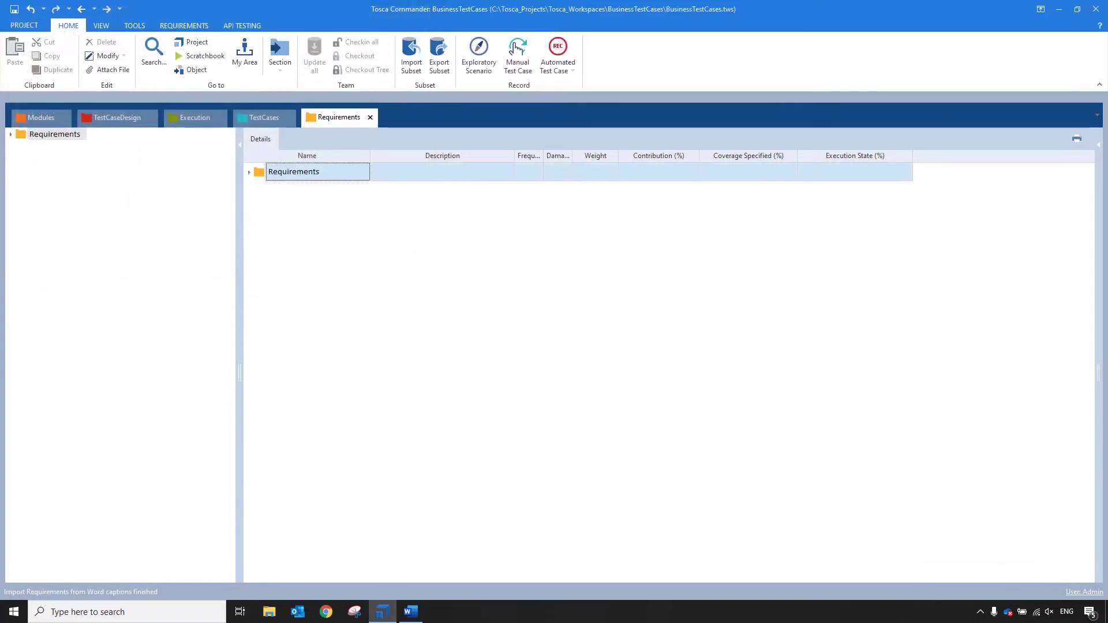
# Expand the release candidates requirement and its Product environment branch: Software, browser, operating system.
pyautogui.click(250, 173)
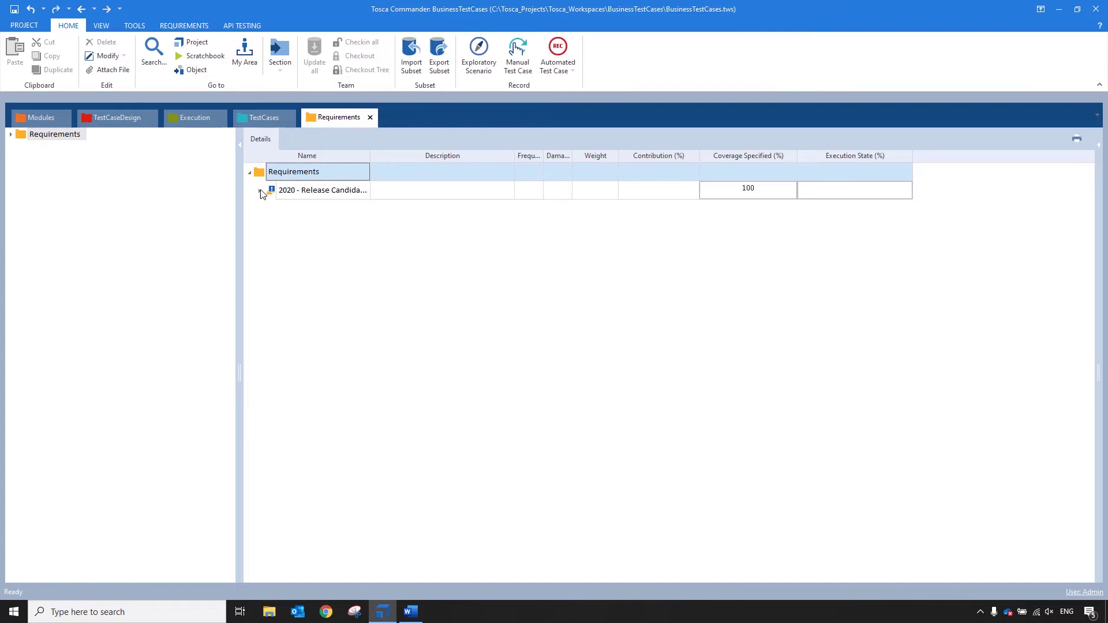
pyautogui.click(263, 190)
pyautogui.click(270, 210)
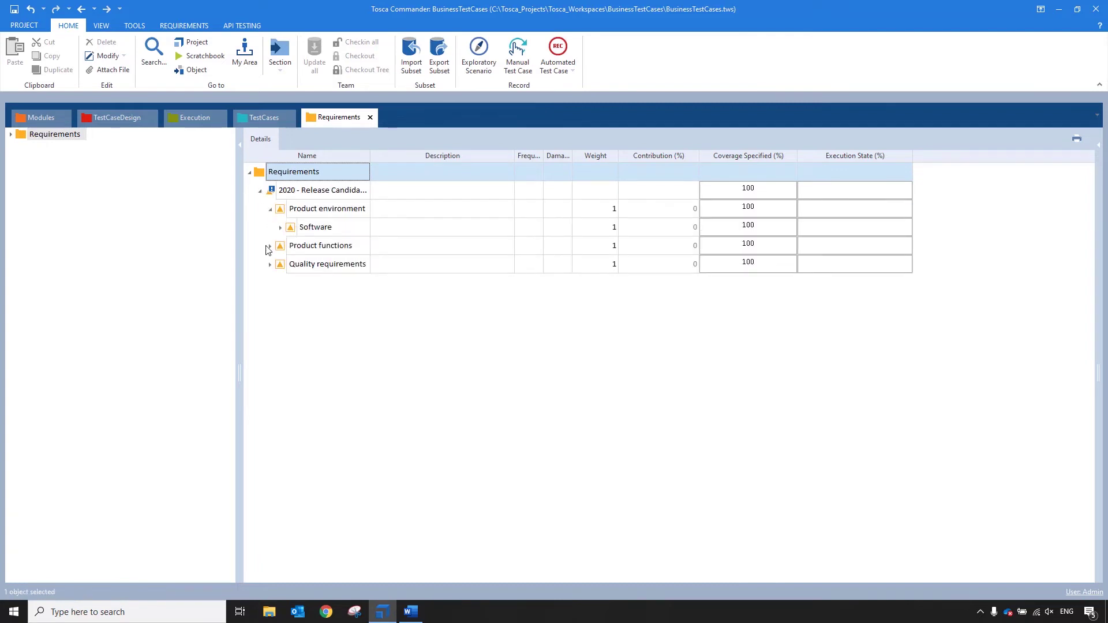
pyautogui.click(281, 227)
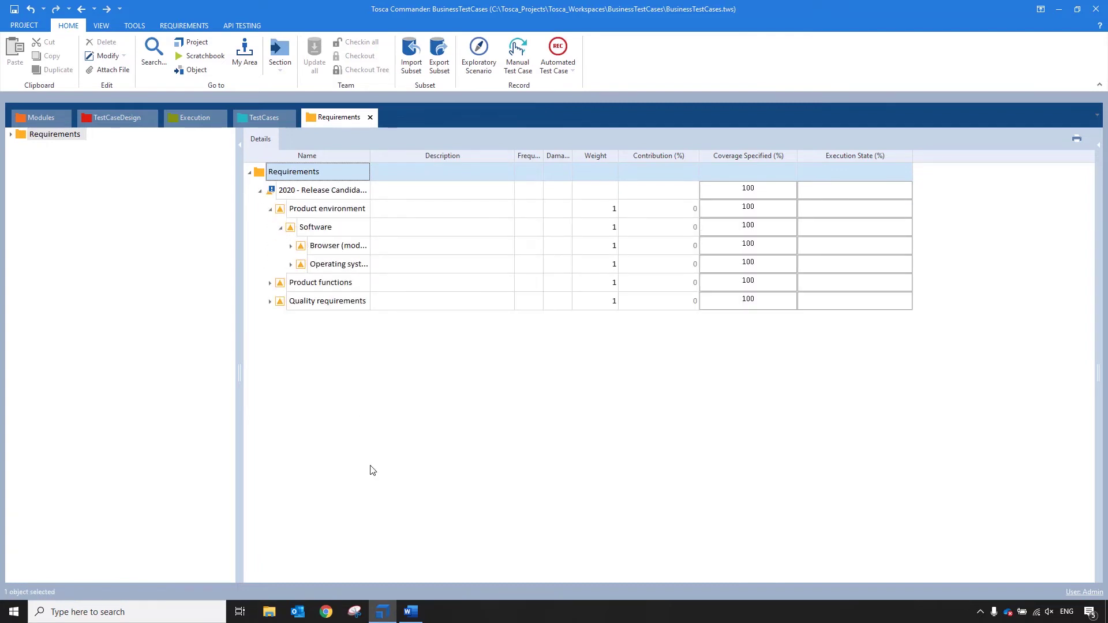
pyautogui.click(291, 246)
pyautogui.click(291, 282)
# Expand Product functions, Vehicle calculator, mandatory fields, and Quality requirements' portability and performance nodes.
pyautogui.click(270, 320)
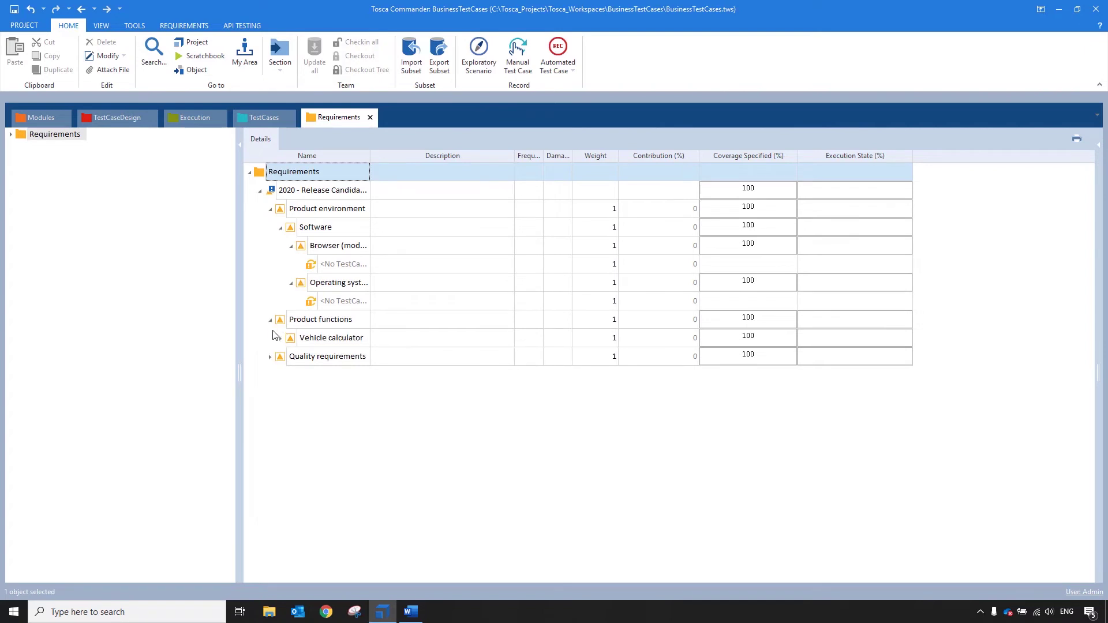
pyautogui.click(281, 338)
pyautogui.click(271, 375)
pyautogui.click(281, 393)
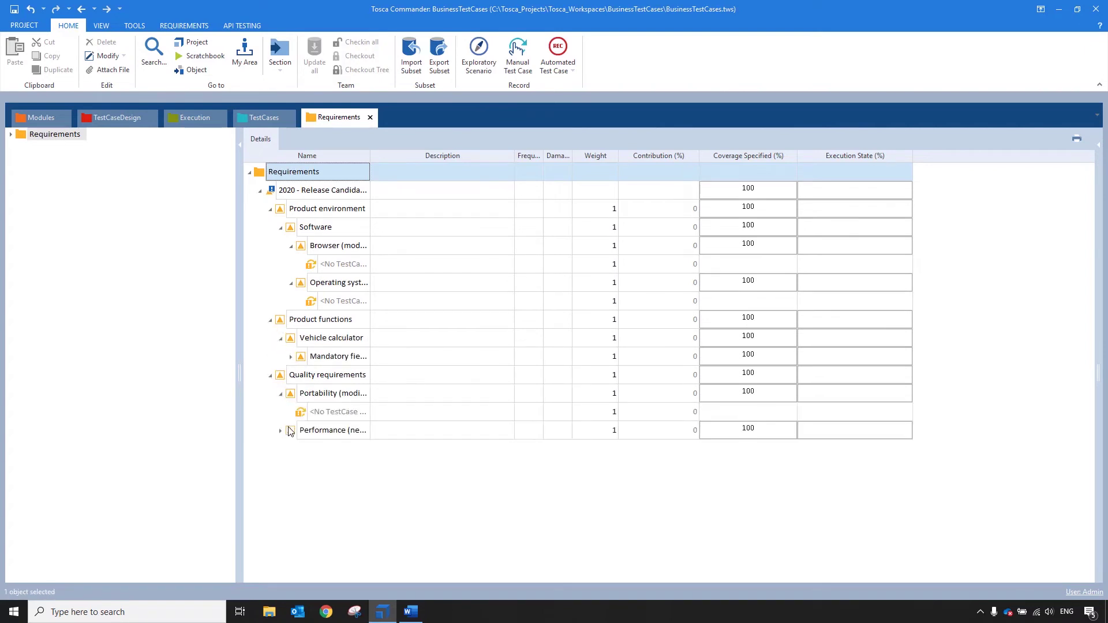
pyautogui.click(289, 431)
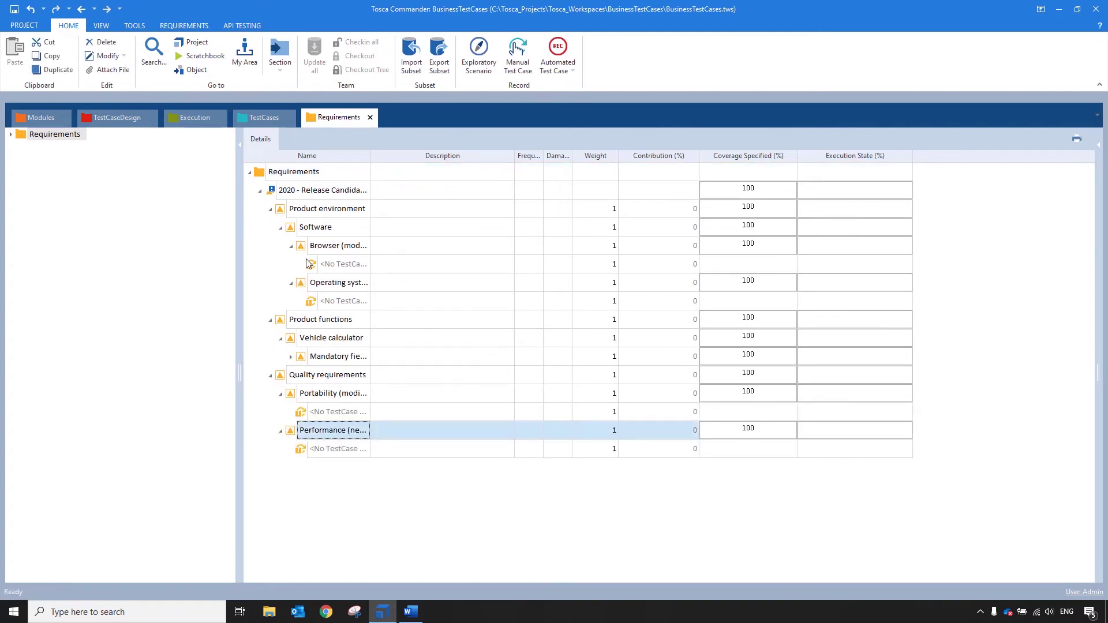
pyautogui.click(291, 357)
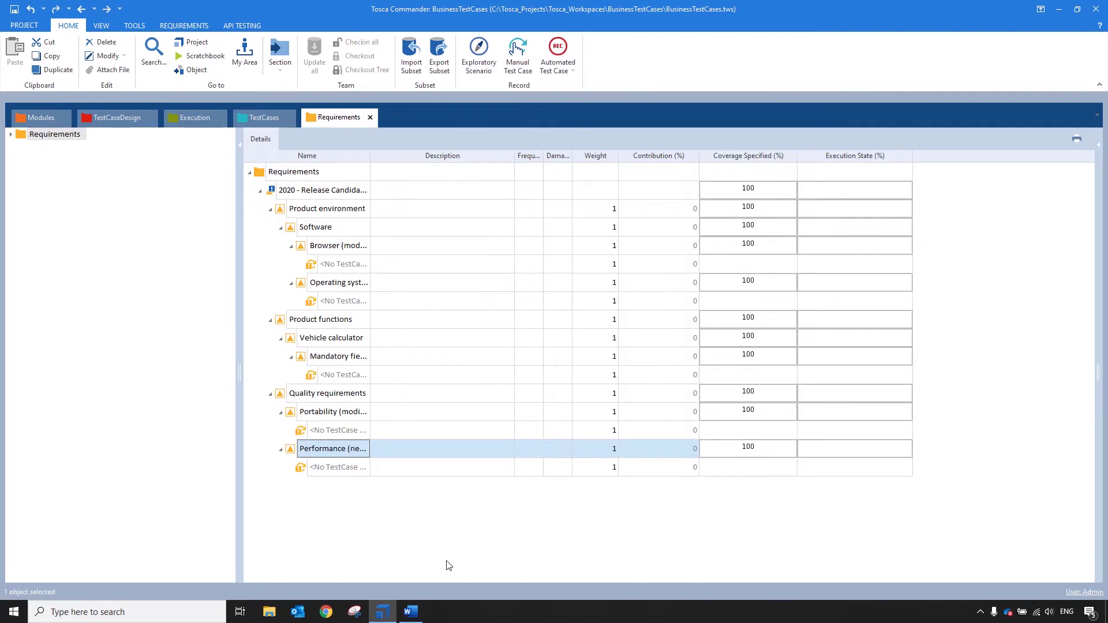